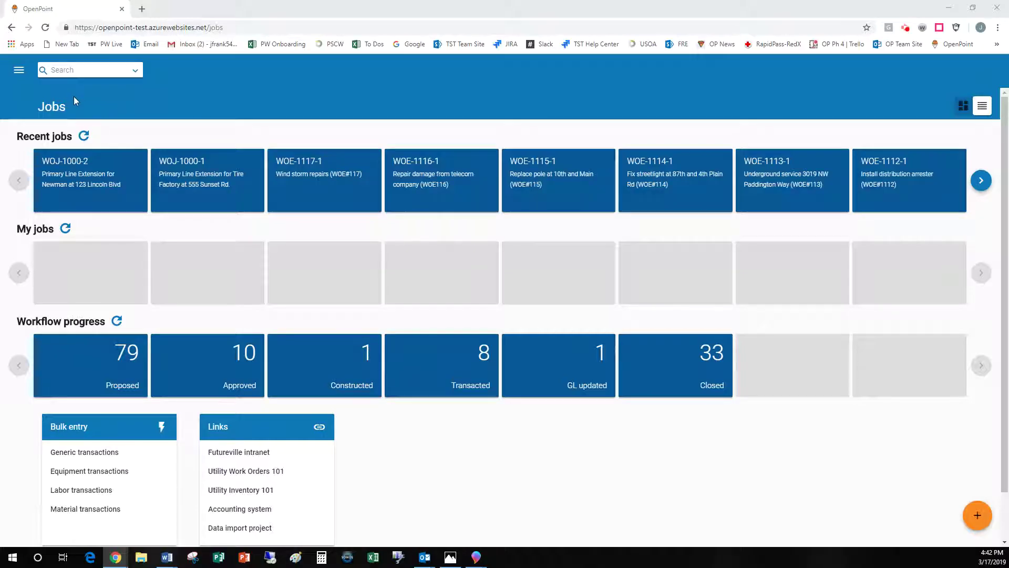
# Open the navigation drawer and go to the Purchase orders page
pyautogui.click(18, 71)
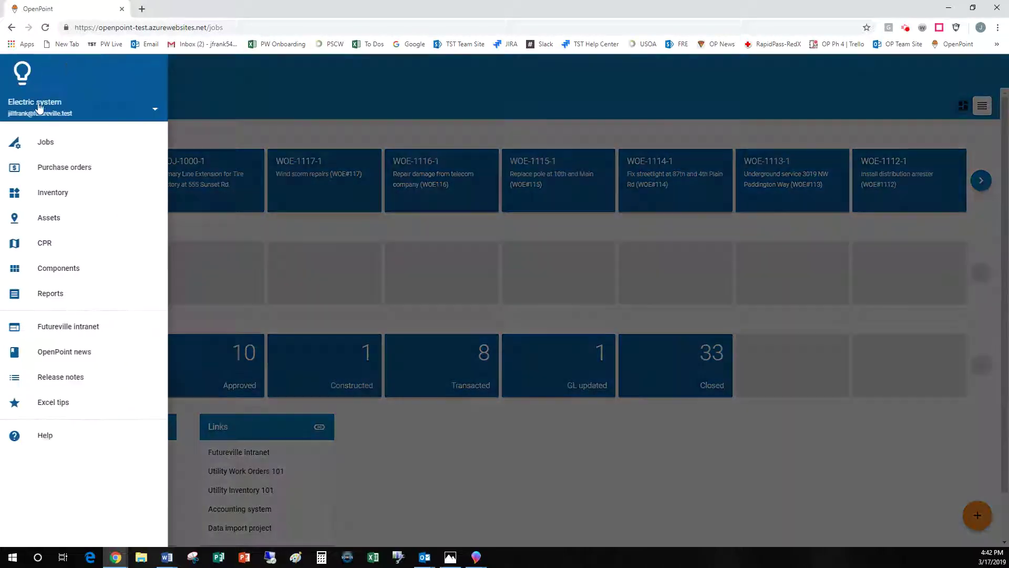
pyautogui.click(65, 167)
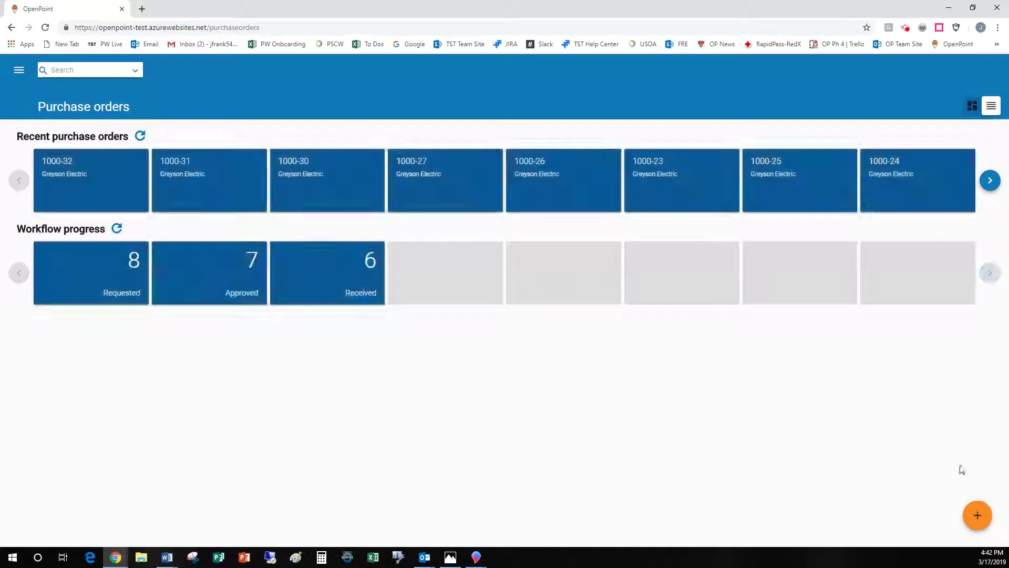
# Create purchase order 1000-33 for vendor 1234 Greyson Electric from Warehouse 1
pyautogui.click(978, 517)
pyautogui.write('1000-')
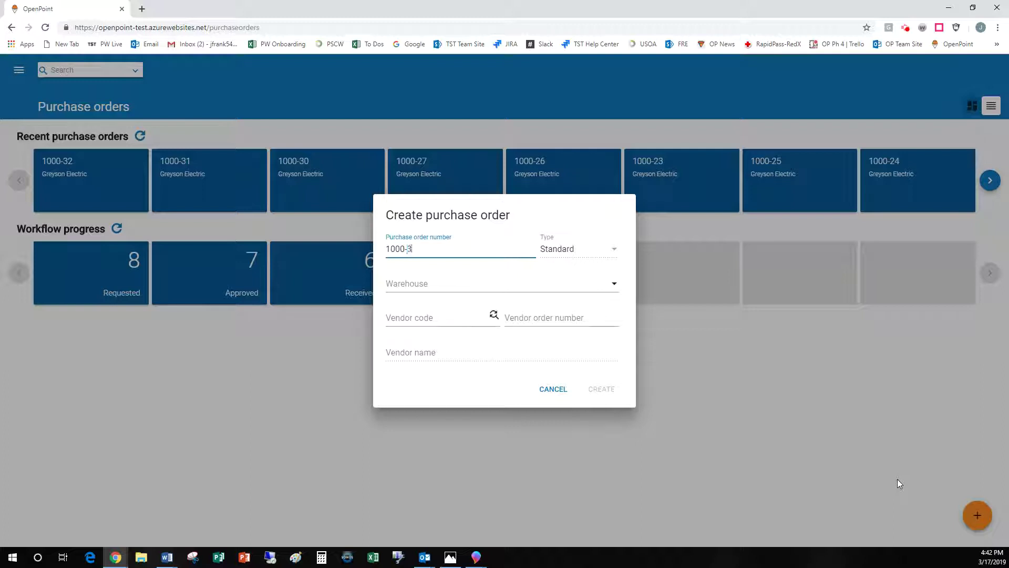
pyautogui.write('33')
pyautogui.click(613, 284)
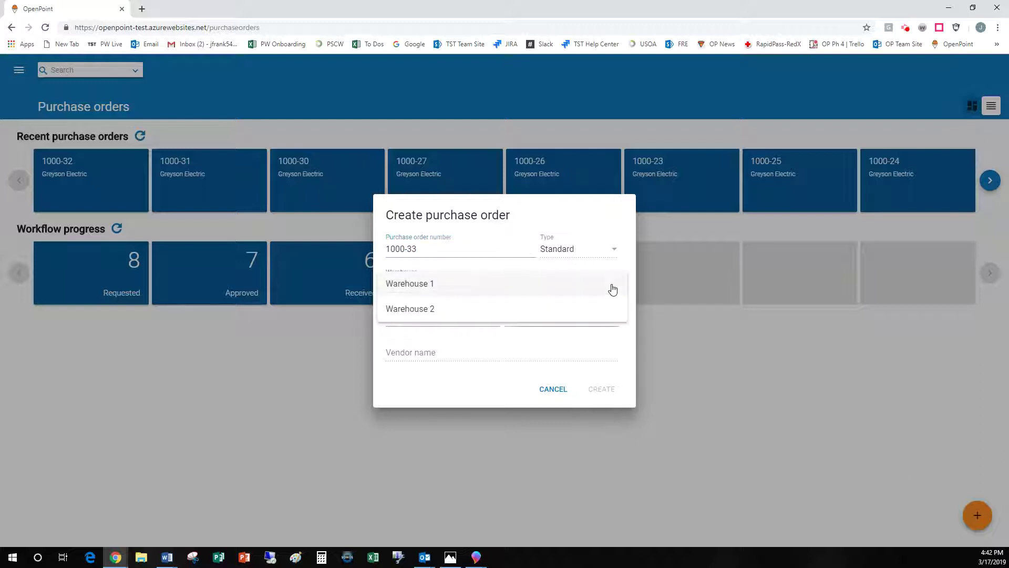
pyautogui.click(443, 288)
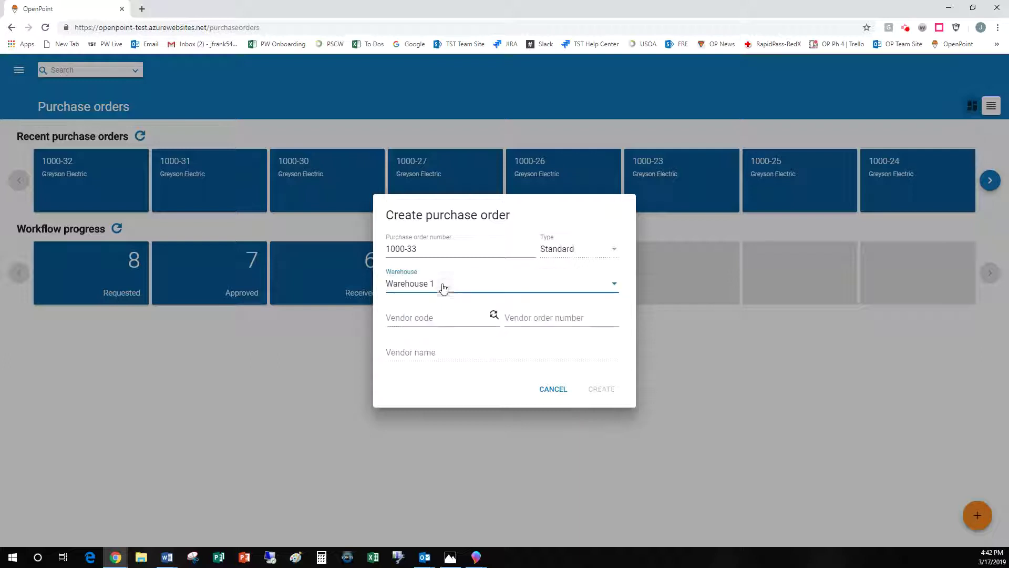
pyautogui.click(494, 318)
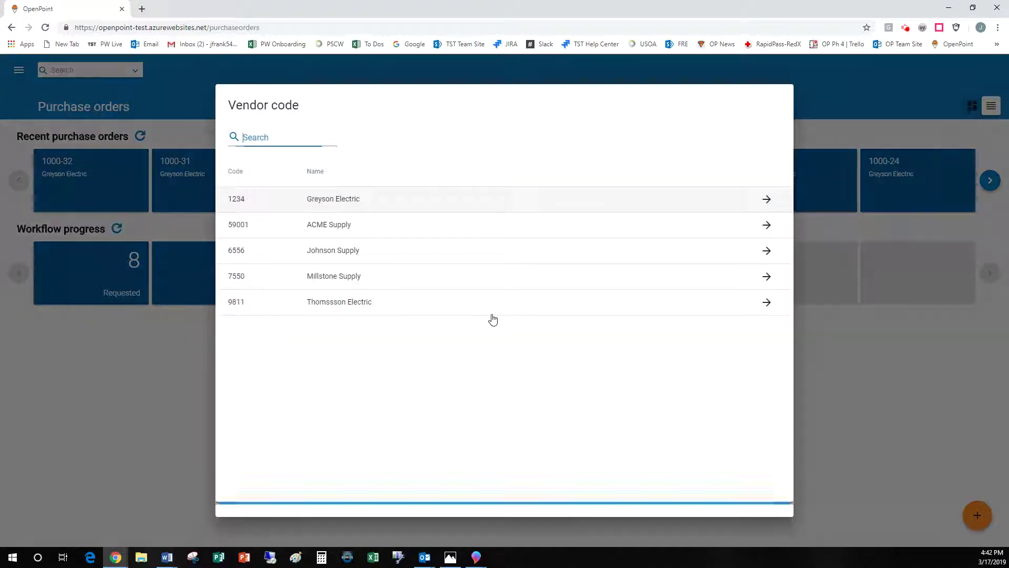
pyautogui.click(245, 204)
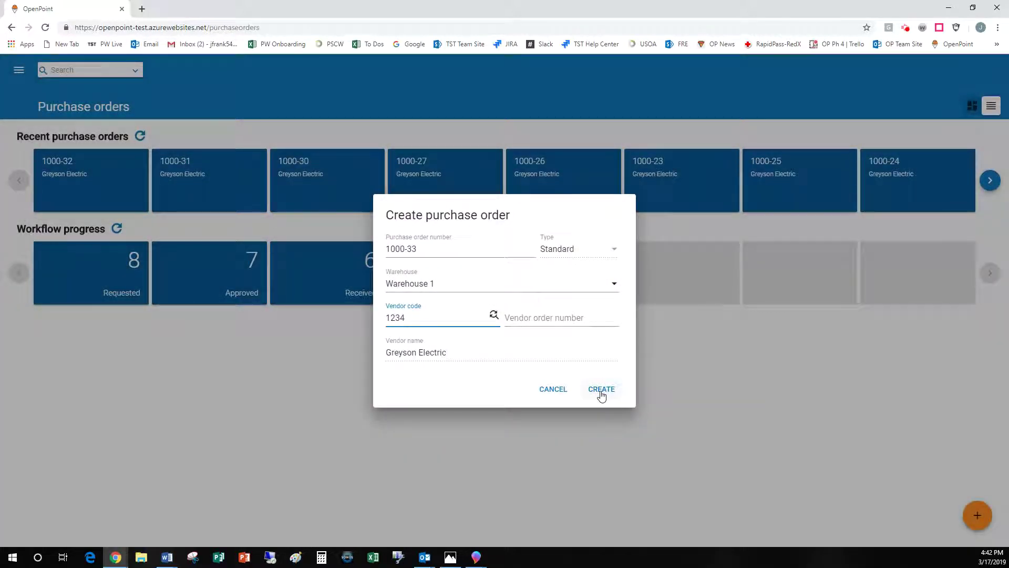
pyautogui.click(601, 389)
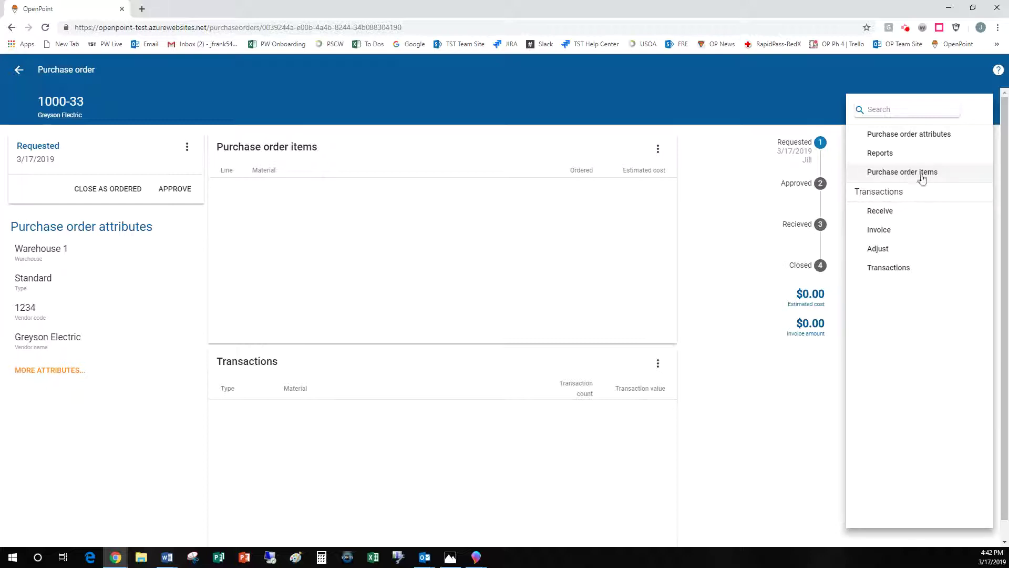
# Open the item list of order 1000-33 and start a blank line item
pyautogui.click(922, 175)
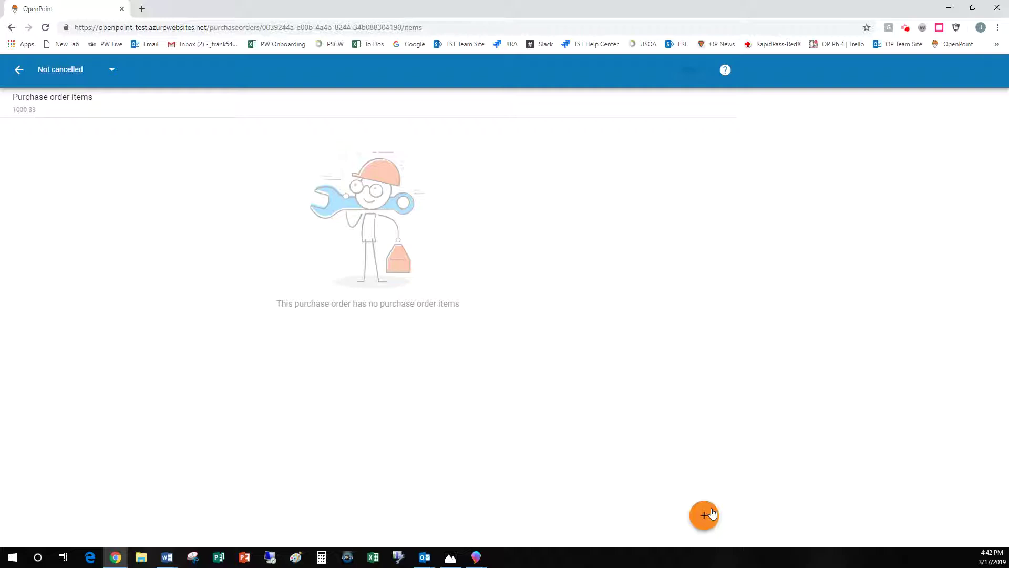
pyautogui.click(704, 517)
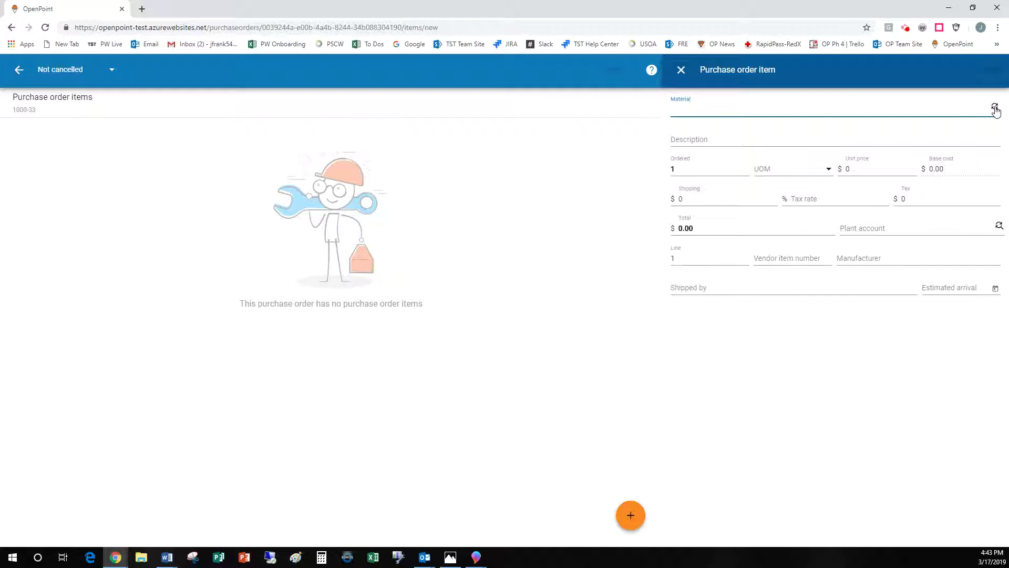
# Enter material 1230 Pole 30' class 5 wood: 10 ordered, $250 unit price, $150 shipping
pyautogui.click(996, 109)
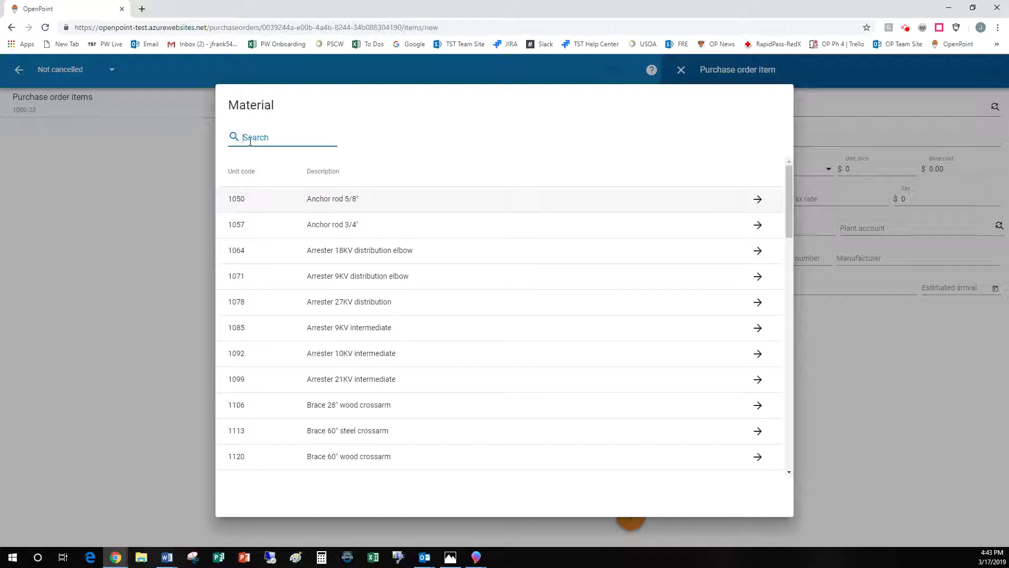
pyautogui.write('pole')
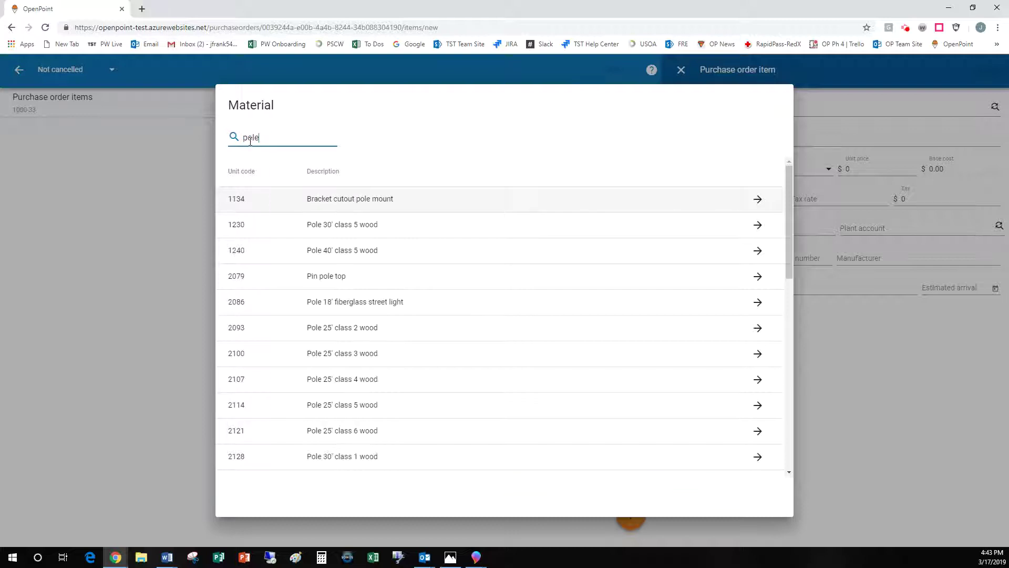
pyautogui.click(237, 228)
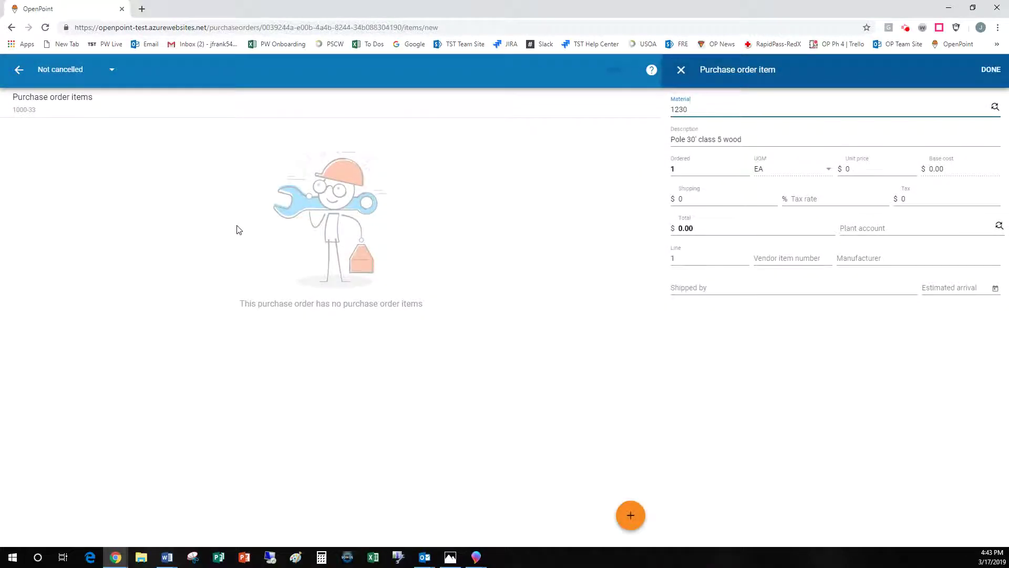
pyautogui.press('Tab')
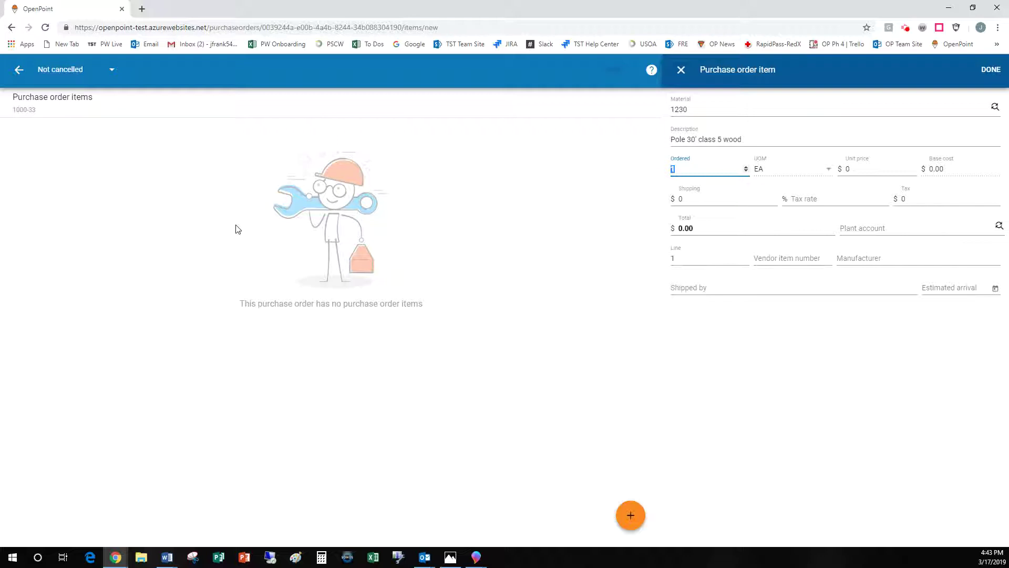
pyautogui.write('10')
pyautogui.press('Tab')
pyautogui.write('25')
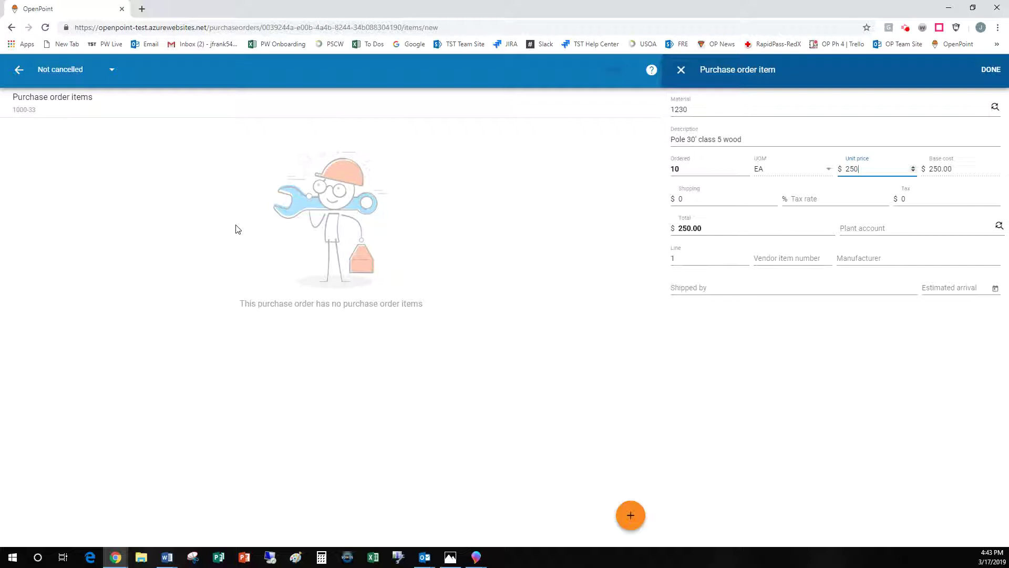
pyautogui.write('0')
pyautogui.press('Tab')
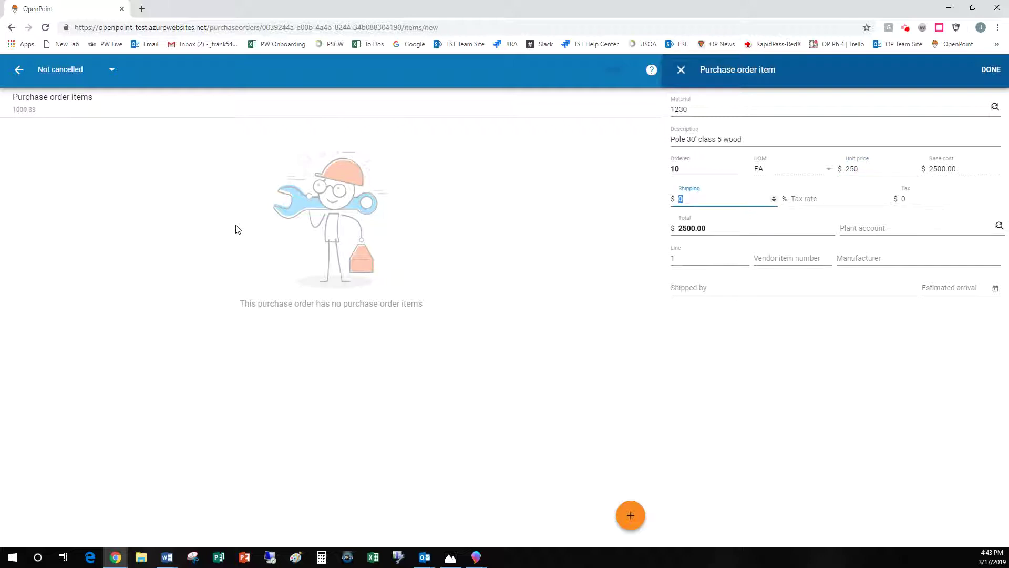
pyautogui.write('150')
pyautogui.press('Tab')
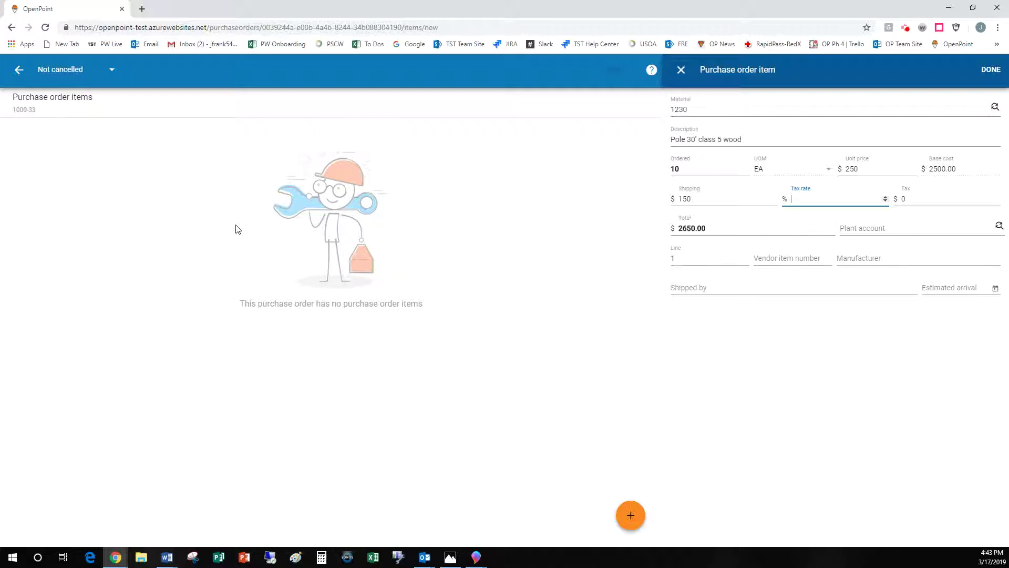
pyautogui.press('Tab')
pyautogui.press('Tab')
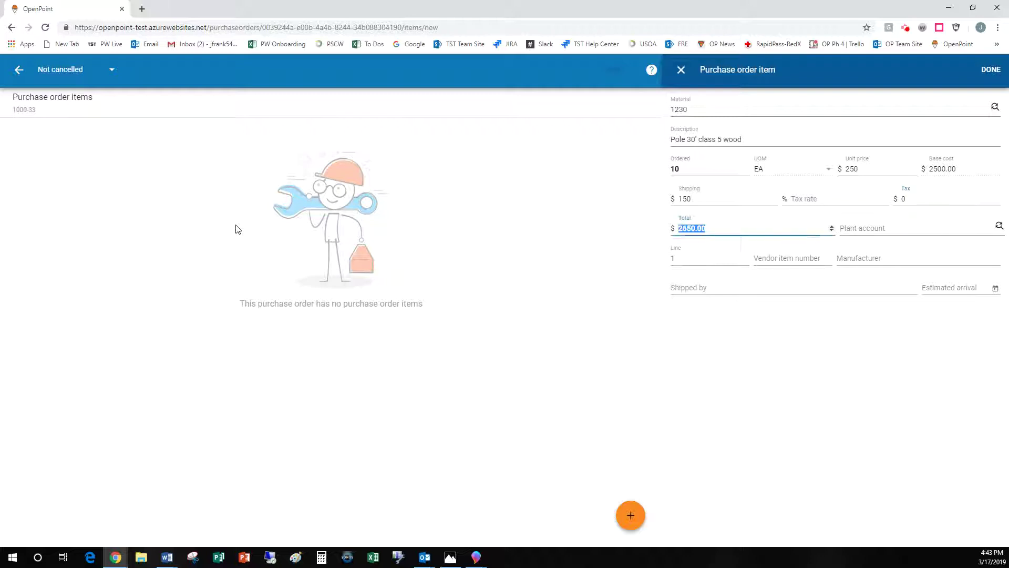
pyautogui.press('Tab')
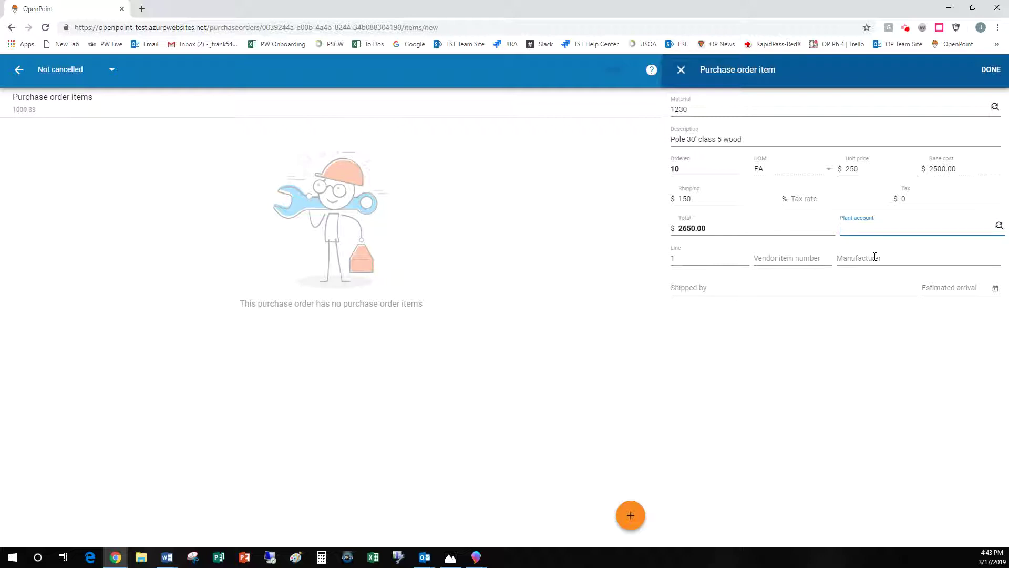
# Assign plant account 154.0001 Inventory - Warehouse 1 and add the pole as line 1
pyautogui.click(999, 227)
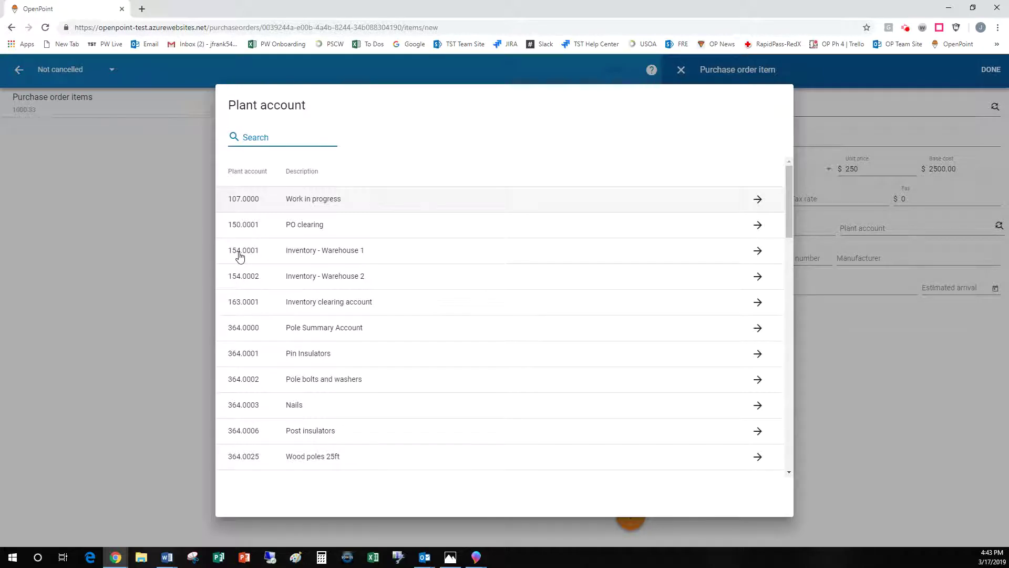
pyautogui.click(240, 254)
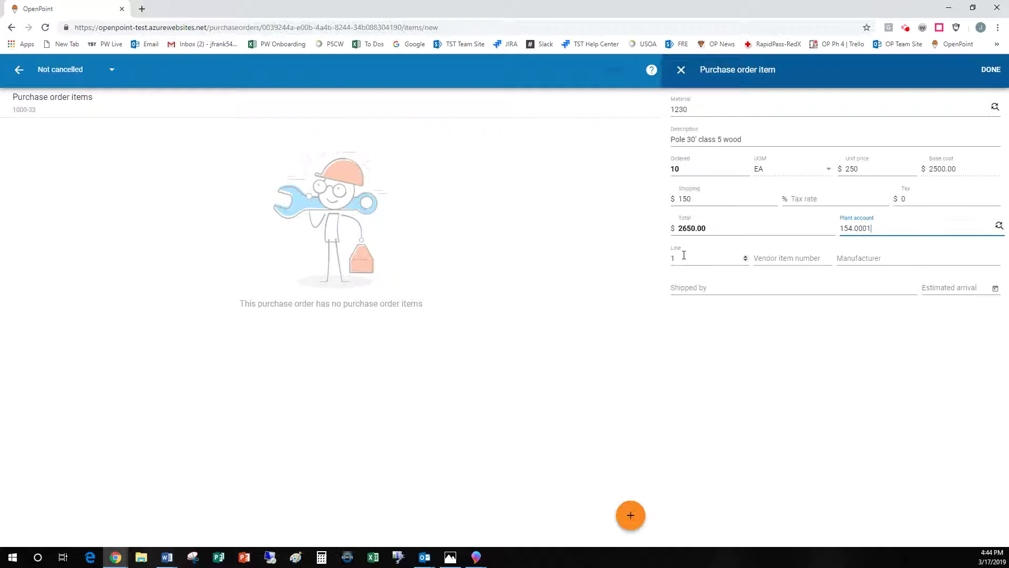
pyautogui.click(989, 70)
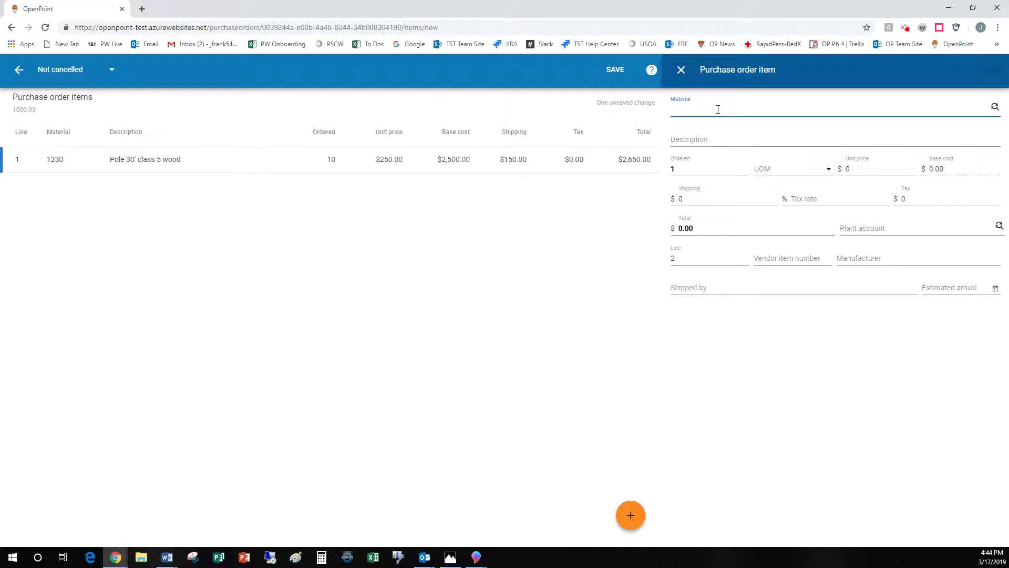
# Add 5 Arrester 15KV distribution (90000) at $35.50 to account 154.0001 as line 2, then save
pyautogui.click(994, 108)
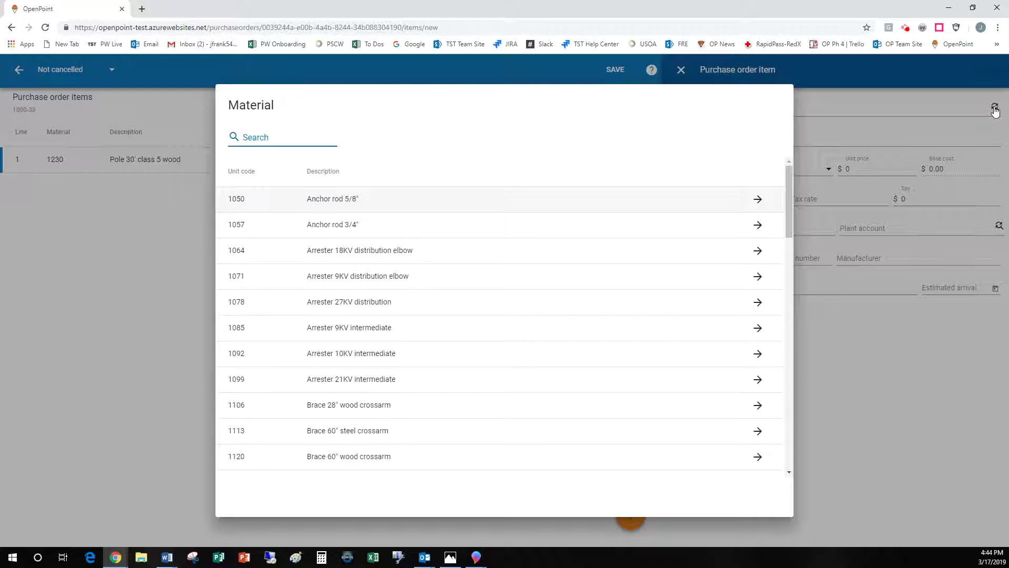
pyautogui.write('90')
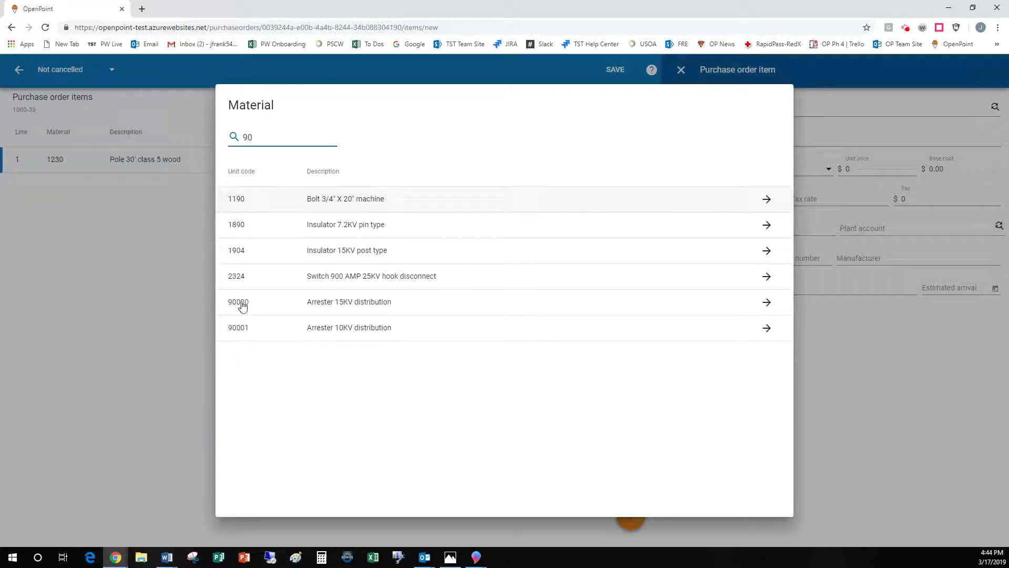
pyautogui.click(240, 306)
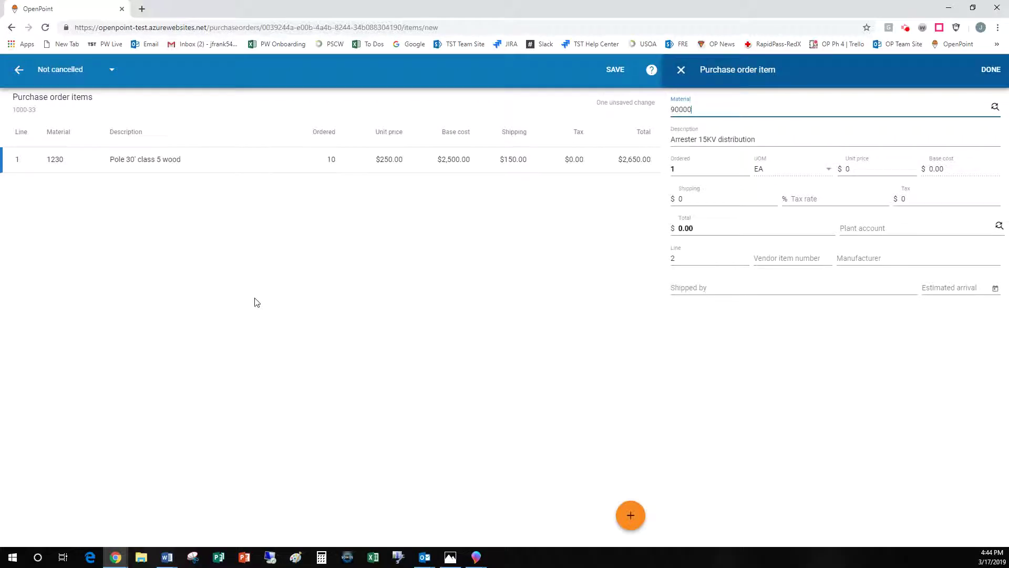
pyautogui.press('Tab')
pyautogui.write('5')
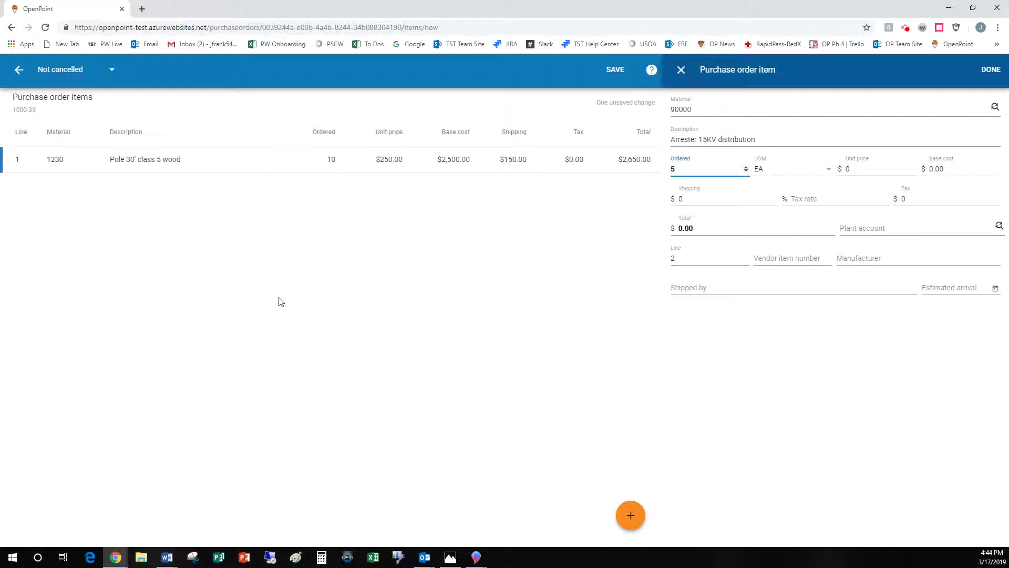
pyautogui.press('Tab')
pyautogui.write('35.')
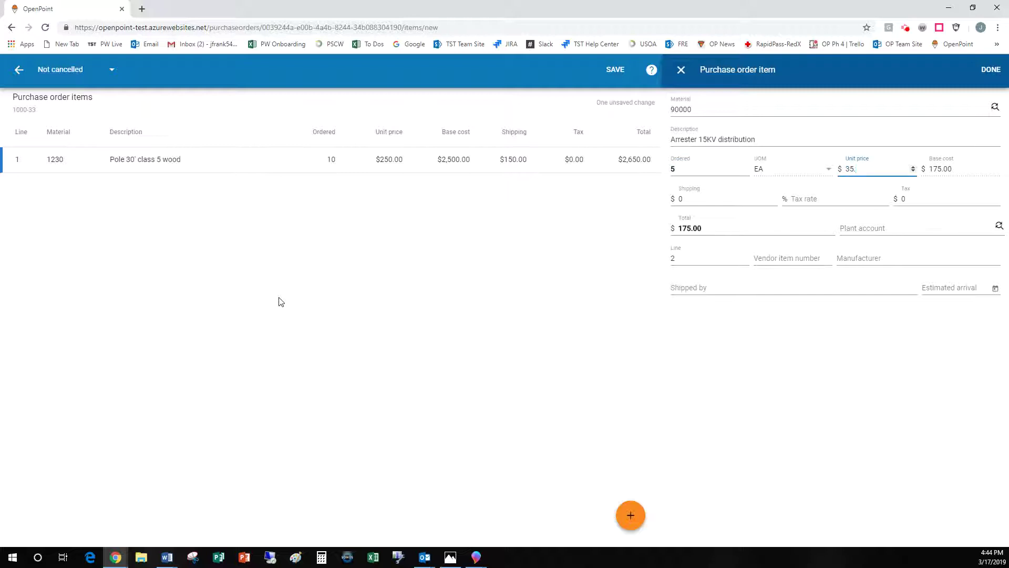
pyautogui.write('50')
pyautogui.press('Tab')
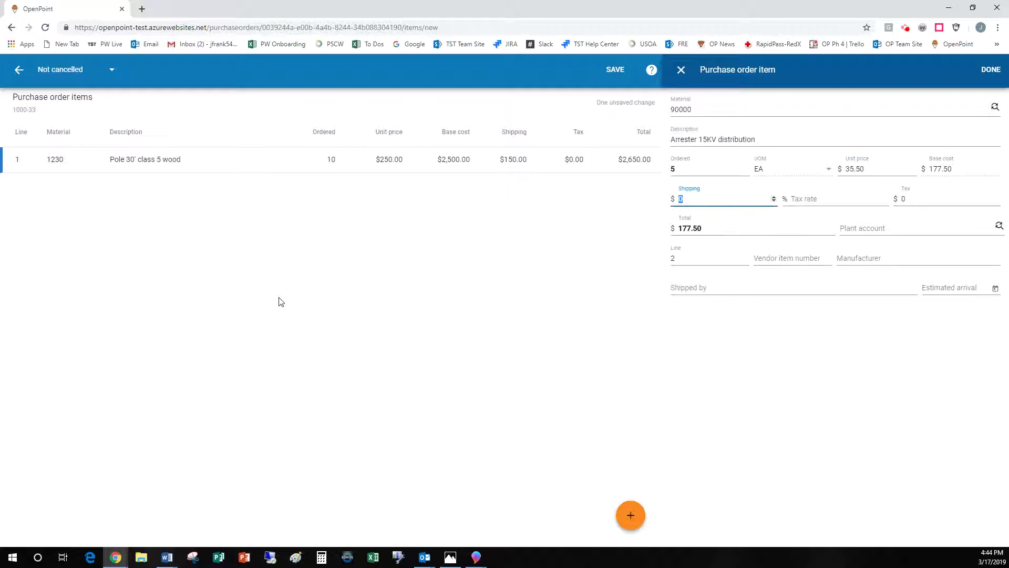
pyautogui.press('Tab')
pyautogui.press('Tab')
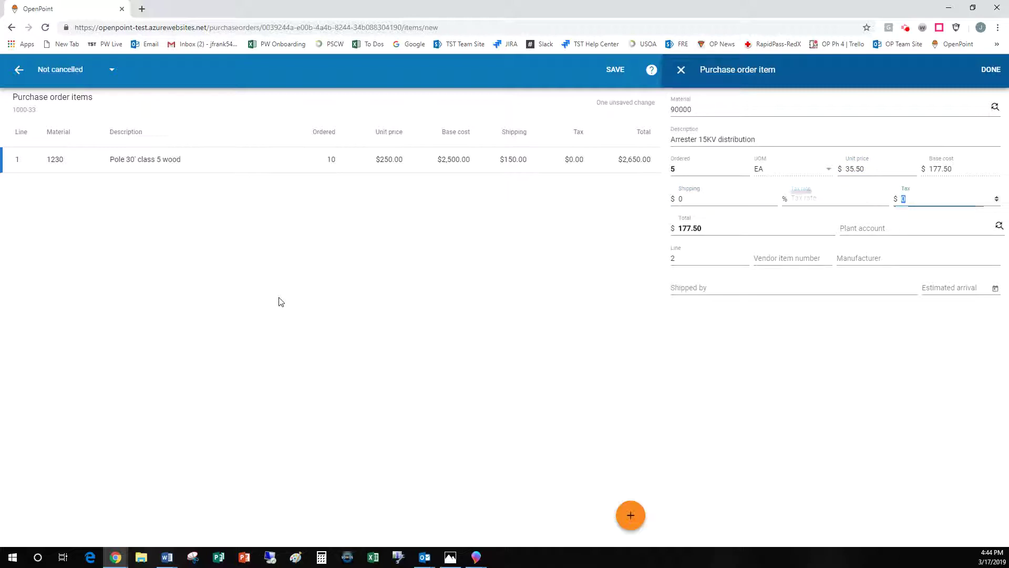
pyautogui.press('Tab')
pyautogui.press('Tab')
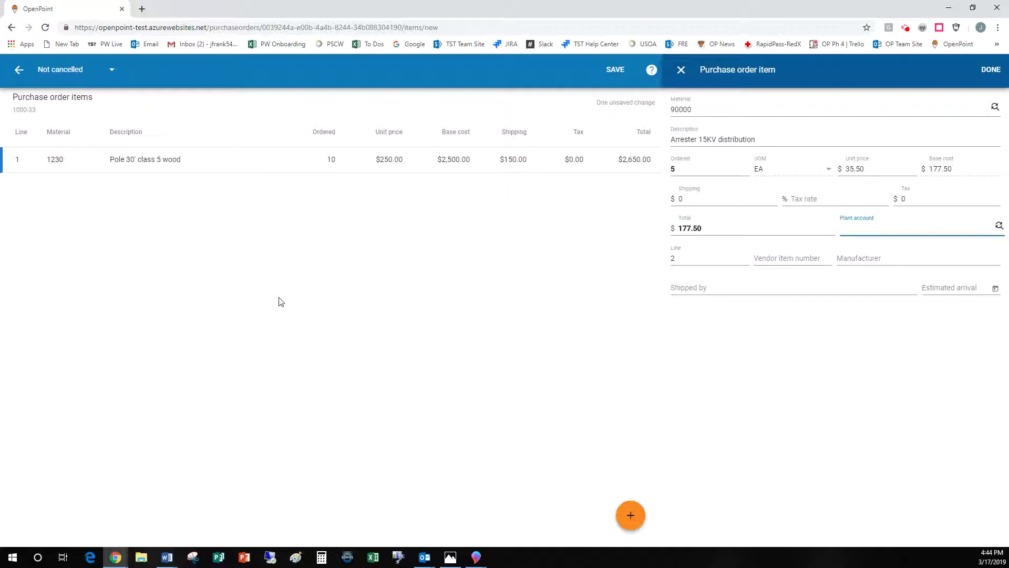
pyautogui.write('154.0001')
pyautogui.click(991, 71)
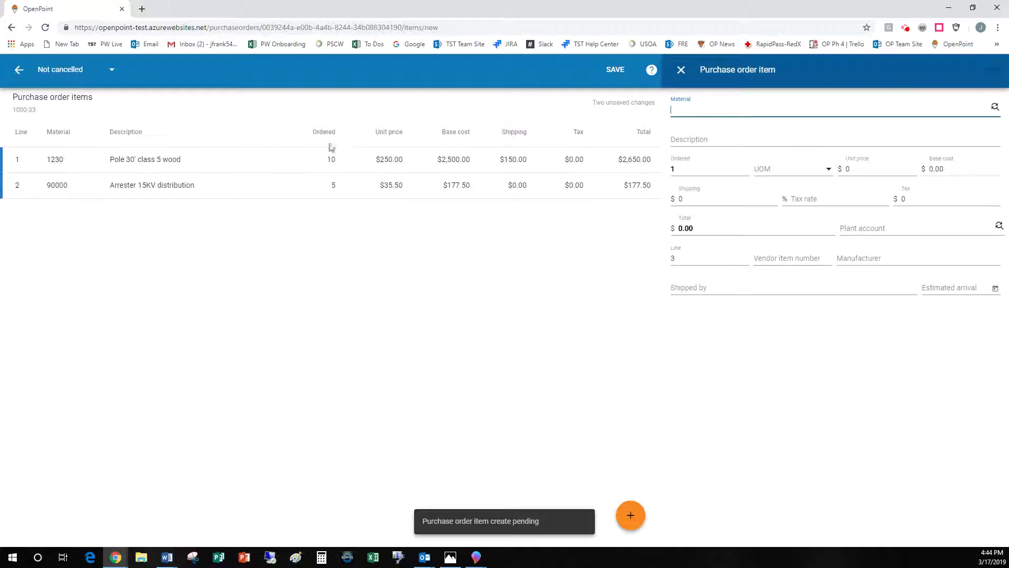
pyautogui.click(613, 71)
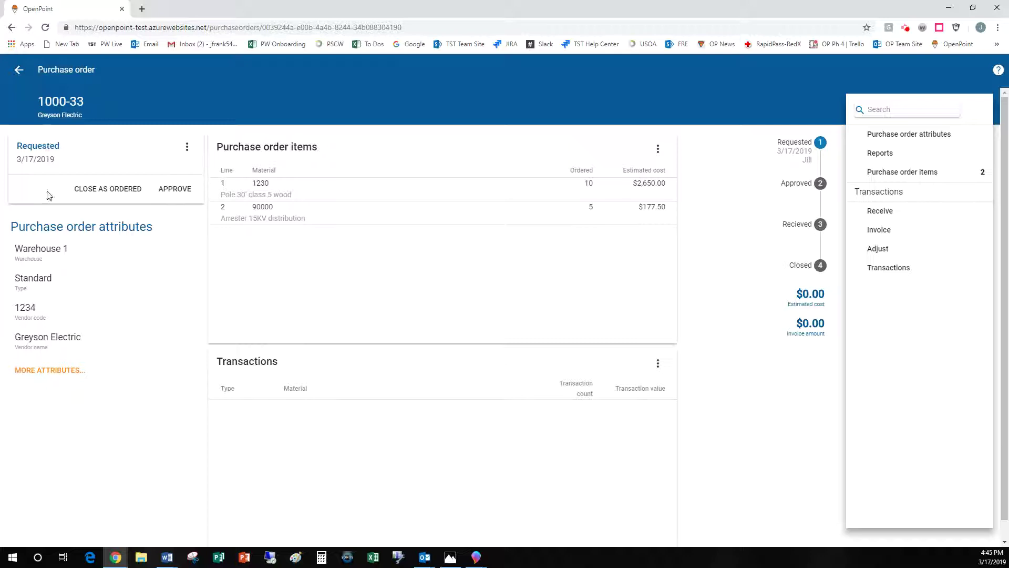
# Approve purchase order 1000-33, bringing its estimated cost to $2,827.50
pyautogui.click(177, 193)
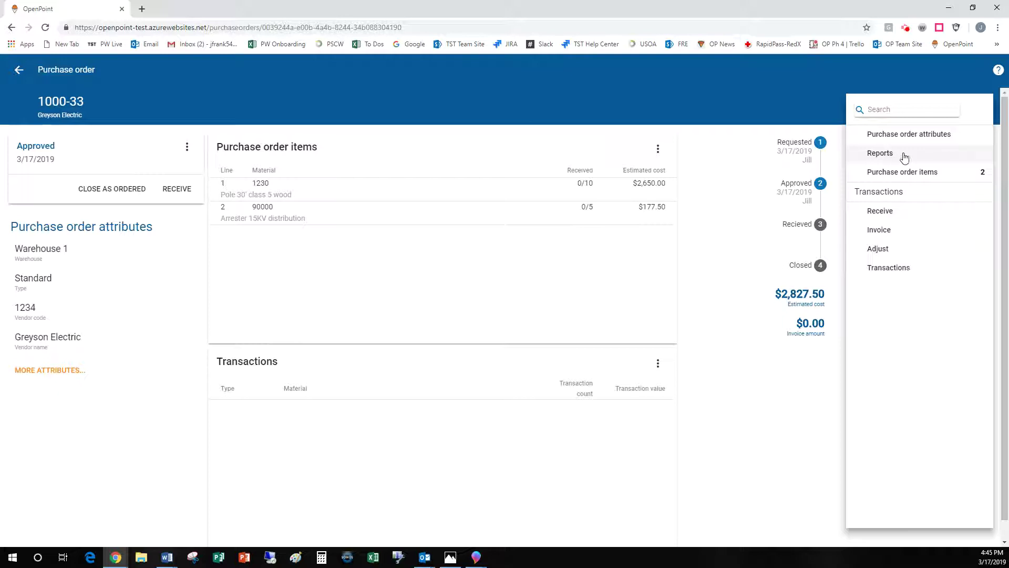
# Create and download the Purchase Order Form report for order 1000-33
pyautogui.click(881, 154)
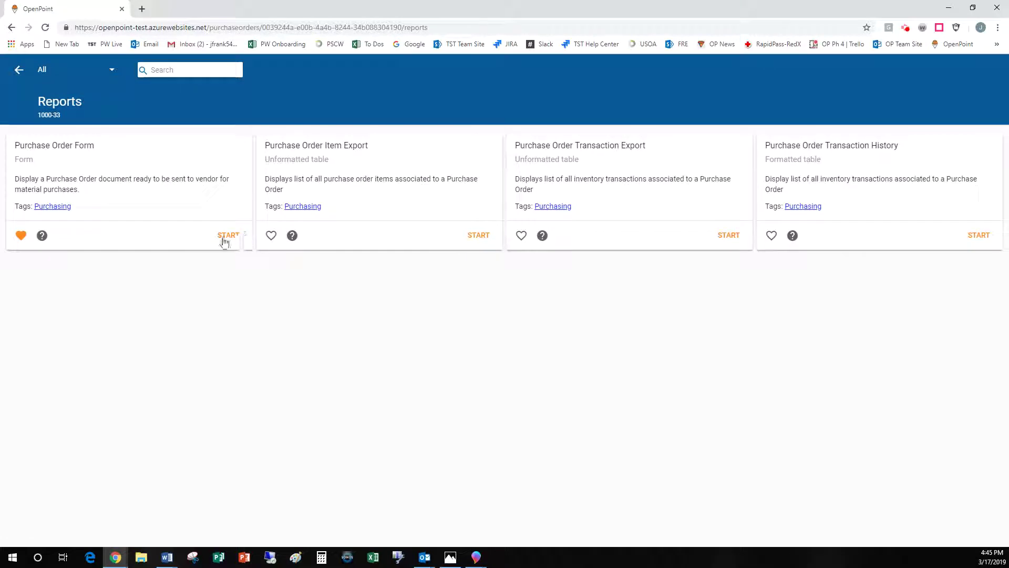
pyautogui.click(226, 236)
pyautogui.click(228, 237)
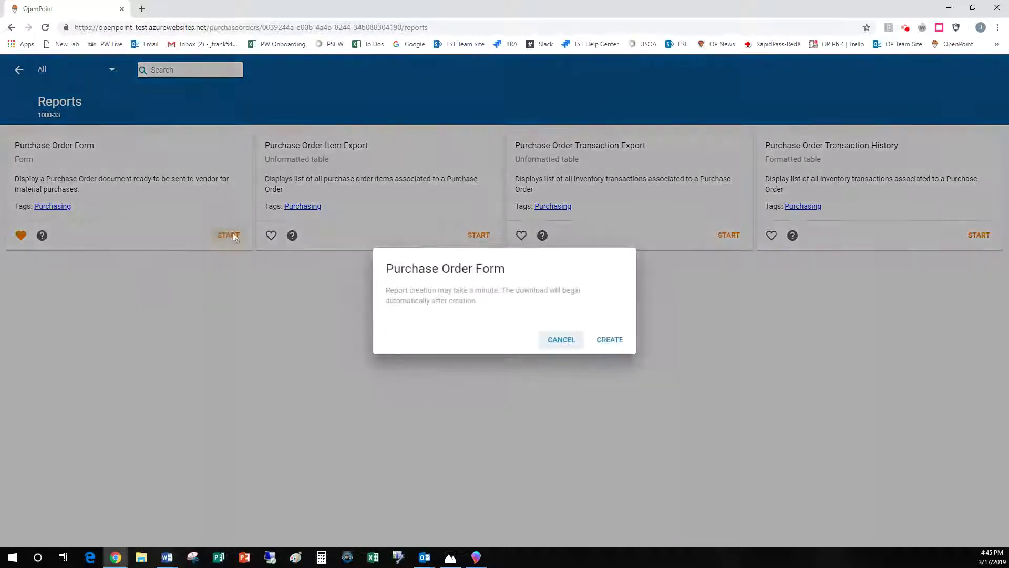
pyautogui.click(608, 341)
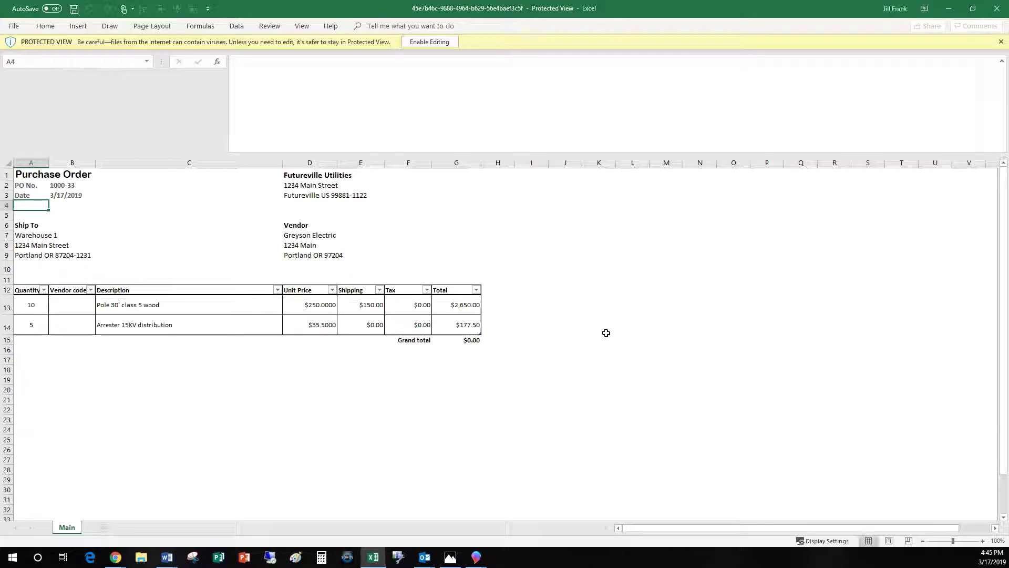
# Enable editing on the downloaded form in Excel and open its print preview
pyautogui.click(426, 42)
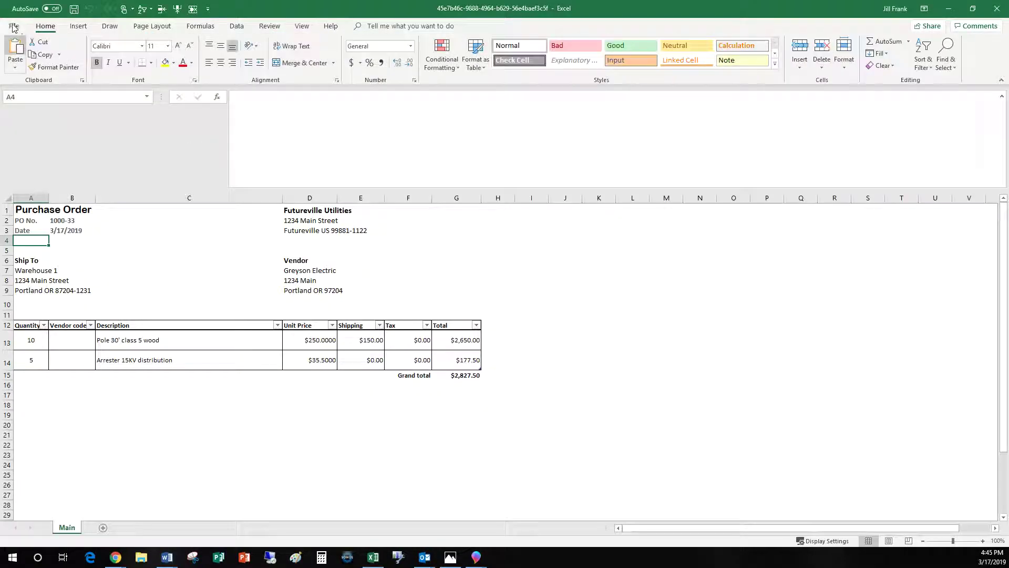
pyautogui.click(14, 26)
pyautogui.click(31, 186)
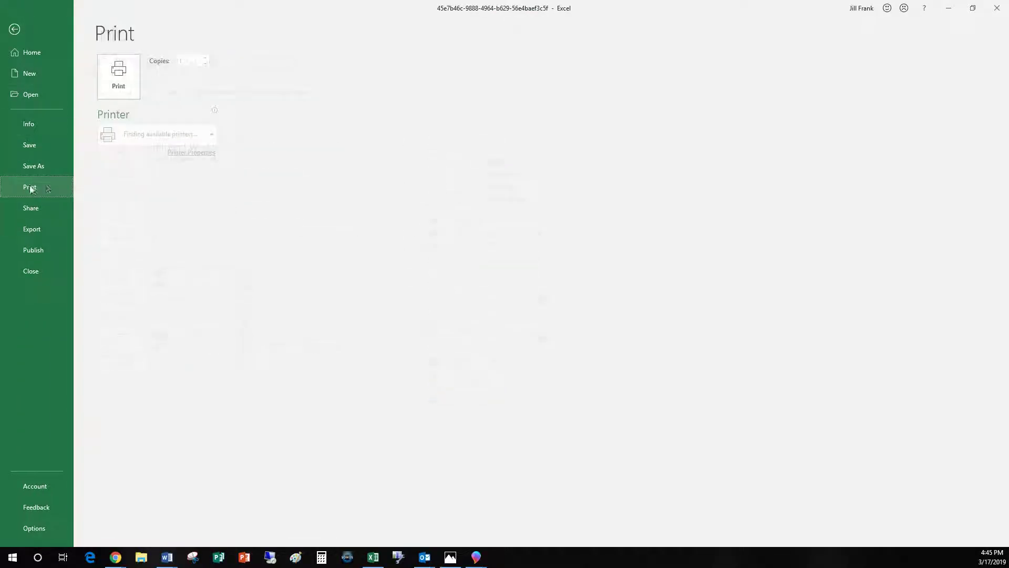